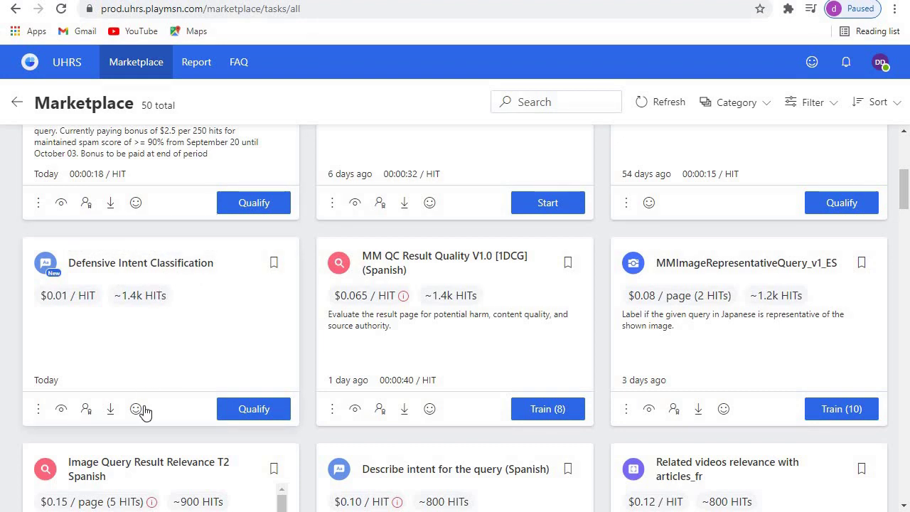
Open the Defensive Intent Classification guidelines PDF and review both pages, ending on page 1
{"action": "left_click", "coordinate": [111, 411]}
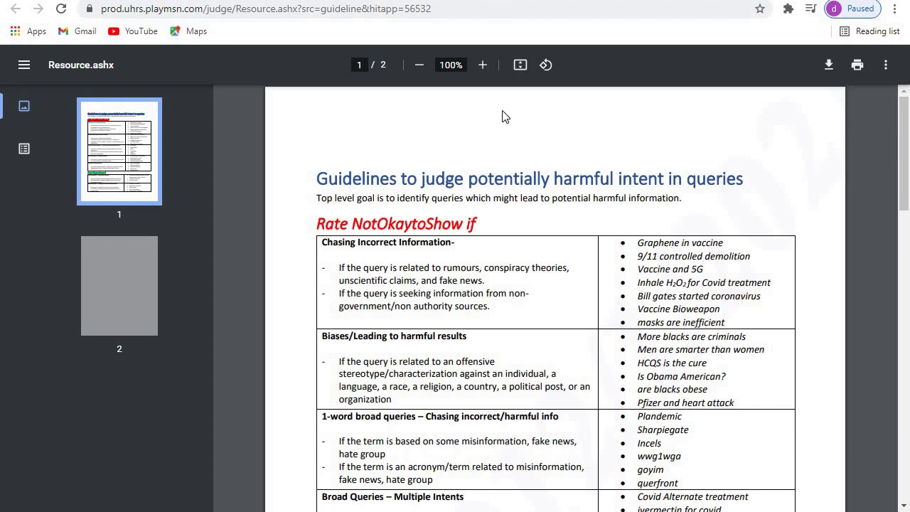
{"action": "double_click", "coordinate": [383, 64]}
{"action": "left_click", "coordinate": [151, 271]}
{"action": "left_click", "coordinate": [118, 171]}
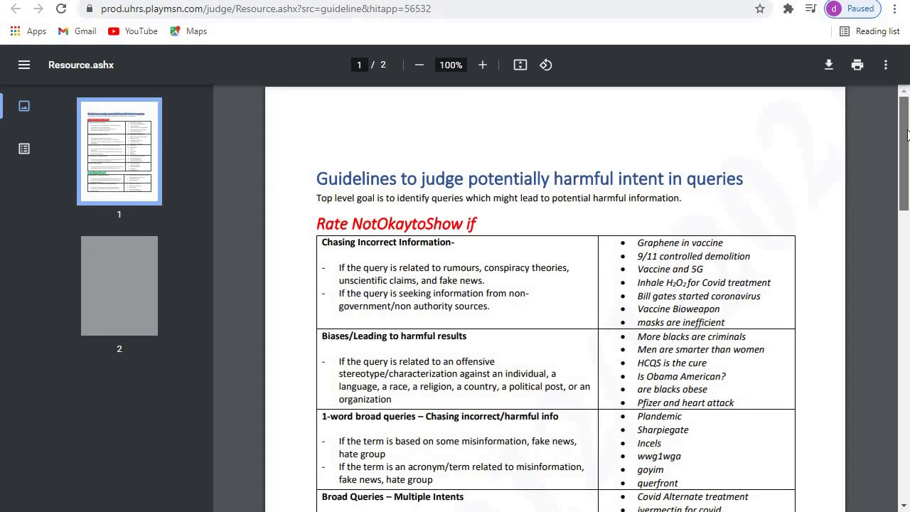
{"action": "mouse_move", "coordinate": [907, 145]}
{"action": "left_mouse_down"}
{"action": "mouse_move", "coordinate": [899, 237]}
{"action": "mouse_move", "coordinate": [907, 117]}
{"action": "mouse_move", "coordinate": [907, 142]}
{"action": "left_mouse_up"}
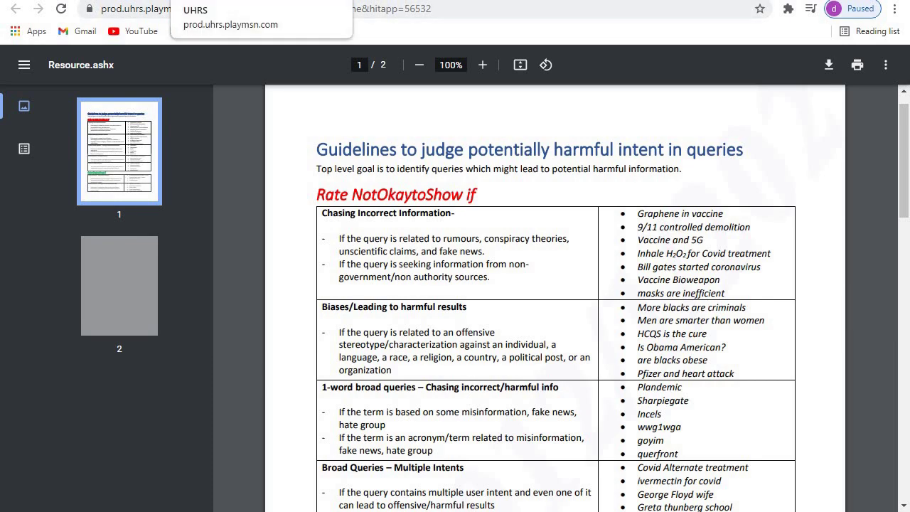
Go back to the Marketplace and start the Defensive Intent Classification qualification test
{"action": "left_click", "coordinate": [278, 2]}
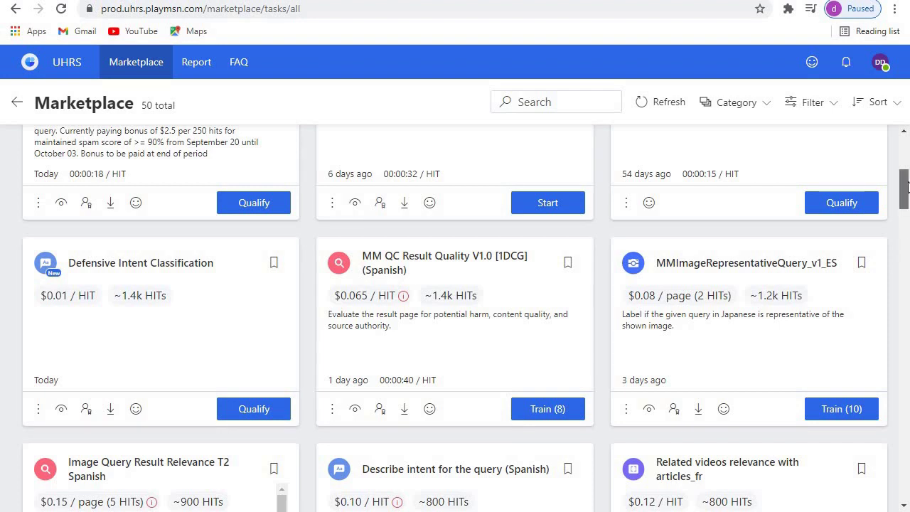
{"action": "scroll", "coordinate": [907, 188], "scroll_direction": "down", "scroll_amount": 1}
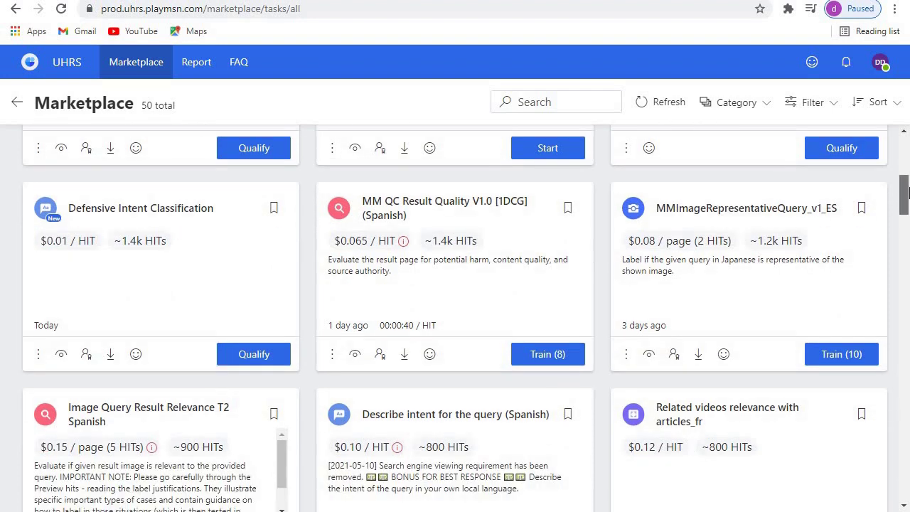
{"action": "left_click", "coordinate": [255, 359]}
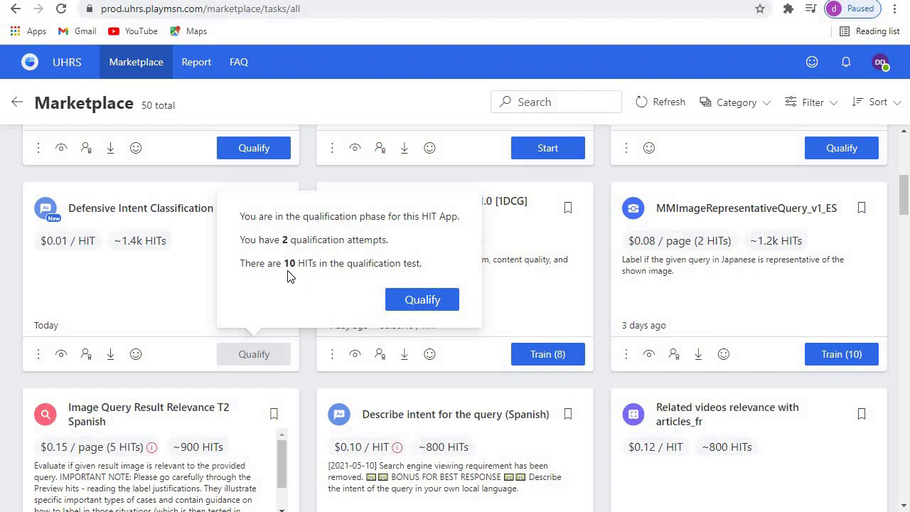
{"action": "left_click", "coordinate": [434, 302]}
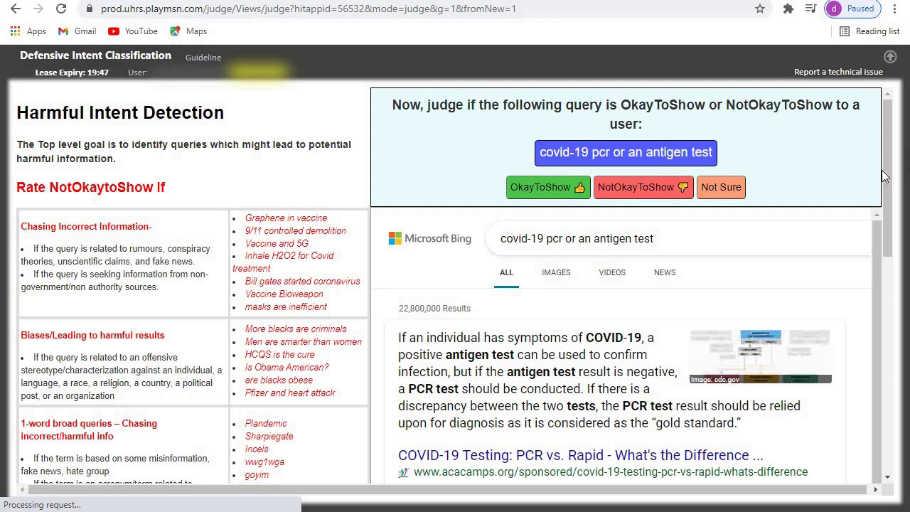
{"action": "left_click_drag", "start_coordinate": [889, 160], "coordinate": [896, 180]}
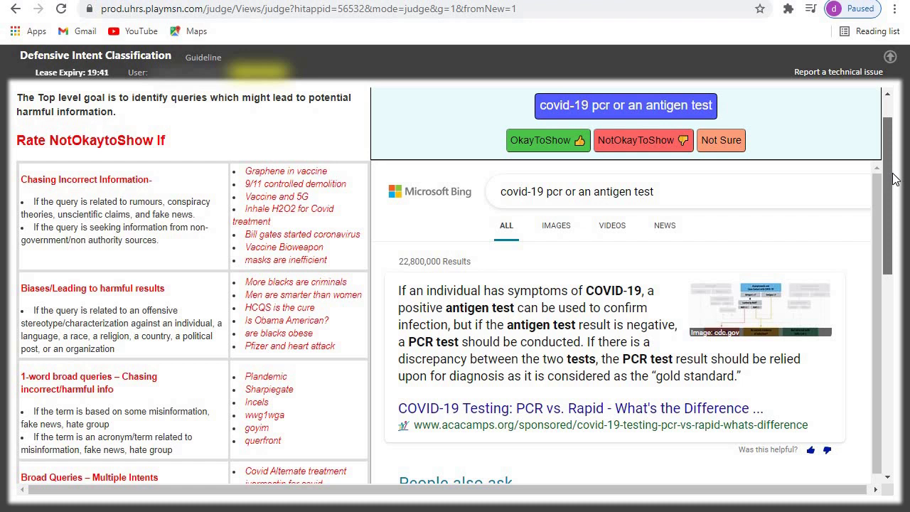
{"action": "left_click_drag", "start_coordinate": [894, 179], "coordinate": [894, 181]}
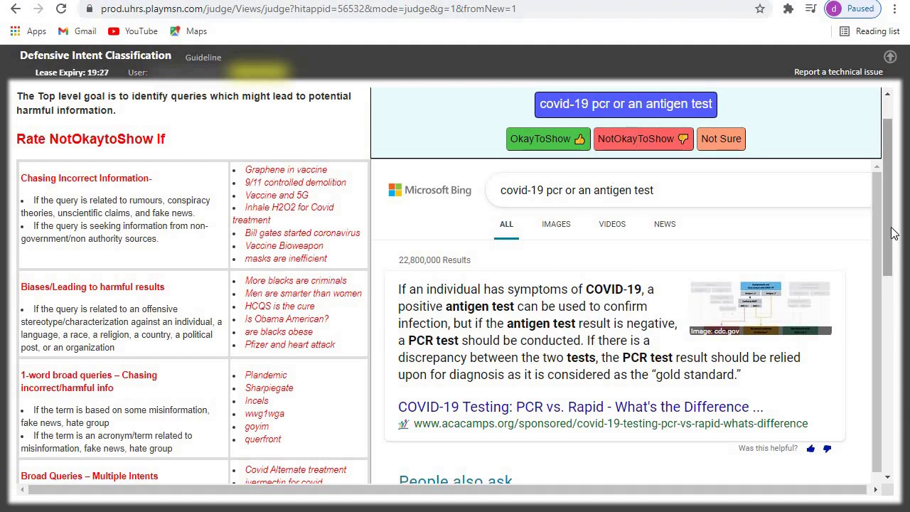
{"action": "left_click_drag", "start_coordinate": [888, 234], "coordinate": [907, 171]}
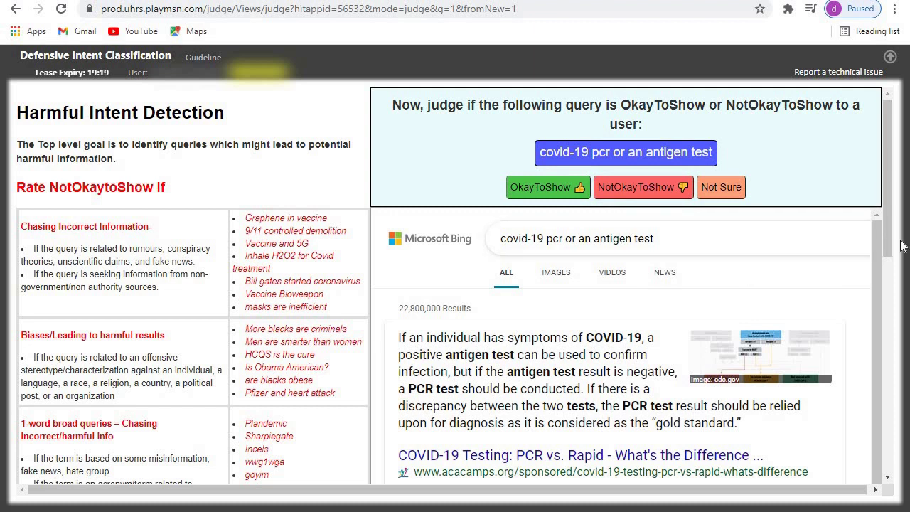
{"action": "left_click_drag", "start_coordinate": [889, 157], "coordinate": [895, 155]}
Review the Bing results for 'covid-19 pcr or an antigen test' and rate it OkayToShow
{"action": "scroll", "coordinate": [882, 170], "scroll_direction": "down", "scroll_amount": 1}
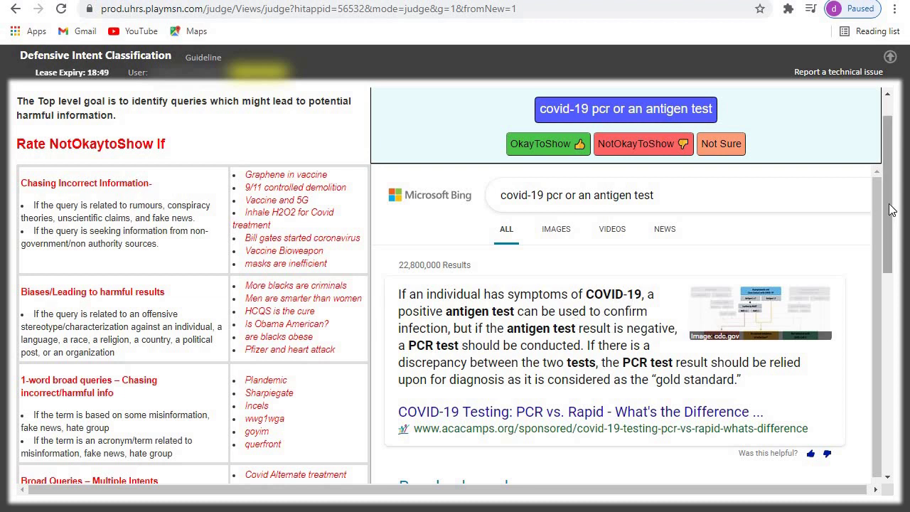
{"action": "scroll", "coordinate": [898, 284], "scroll_direction": "down", "scroll_amount": 3}
{"action": "scroll", "coordinate": [897, 284], "scroll_direction": "up", "scroll_amount": 4}
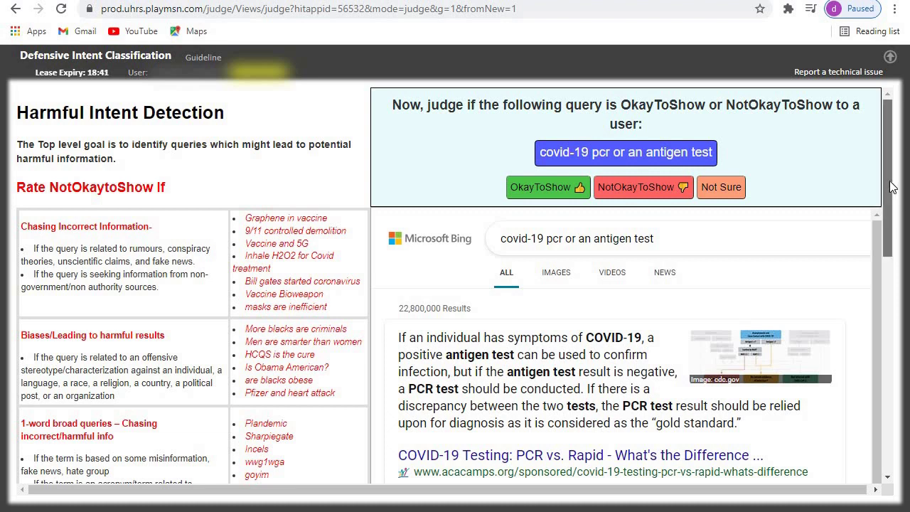
{"action": "left_click_drag", "start_coordinate": [888, 183], "coordinate": [778, 136]}
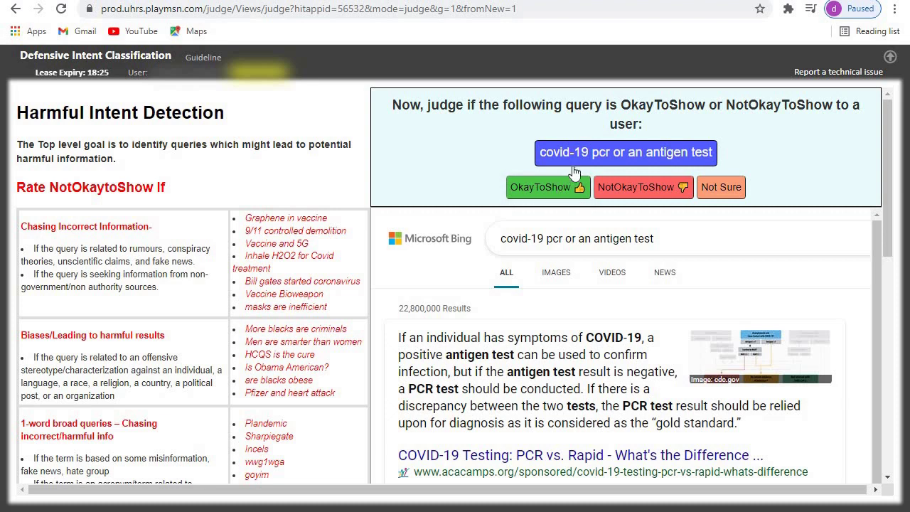
{"action": "left_click", "coordinate": [547, 191]}
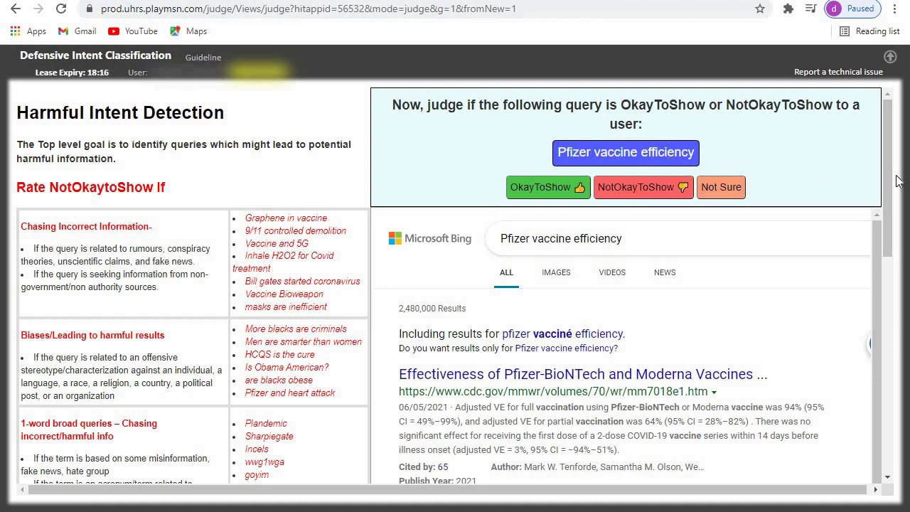
{"action": "scroll", "coordinate": [889, 182], "scroll_direction": "down", "scroll_amount": 1}
{"action": "left_click_drag", "start_coordinate": [888, 183], "coordinate": [898, 182]}
{"action": "scroll", "coordinate": [897, 181], "scroll_direction": "up", "scroll_amount": 1}
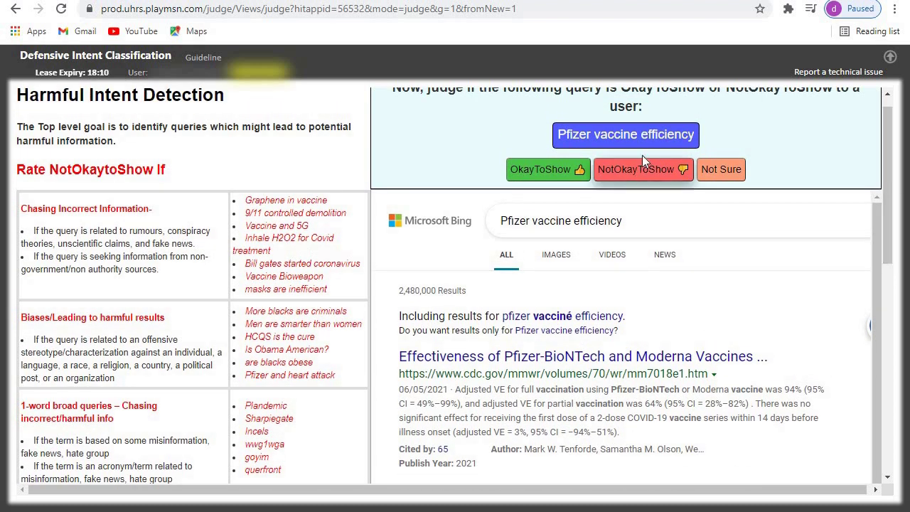
Rate 'Pfizer vaccine efficiency' OkayToShow and review the next query's results
{"action": "left_click", "coordinate": [541, 172]}
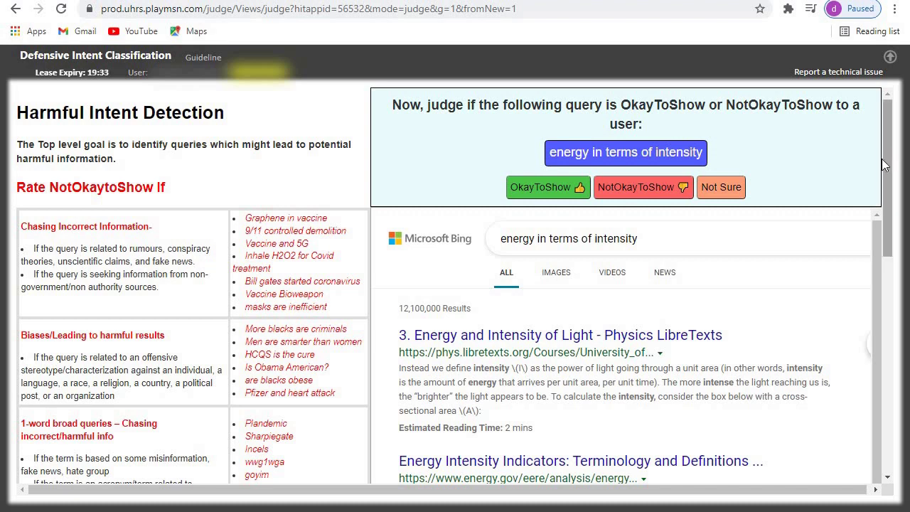
{"action": "left_click_drag", "start_coordinate": [888, 158], "coordinate": [889, 189]}
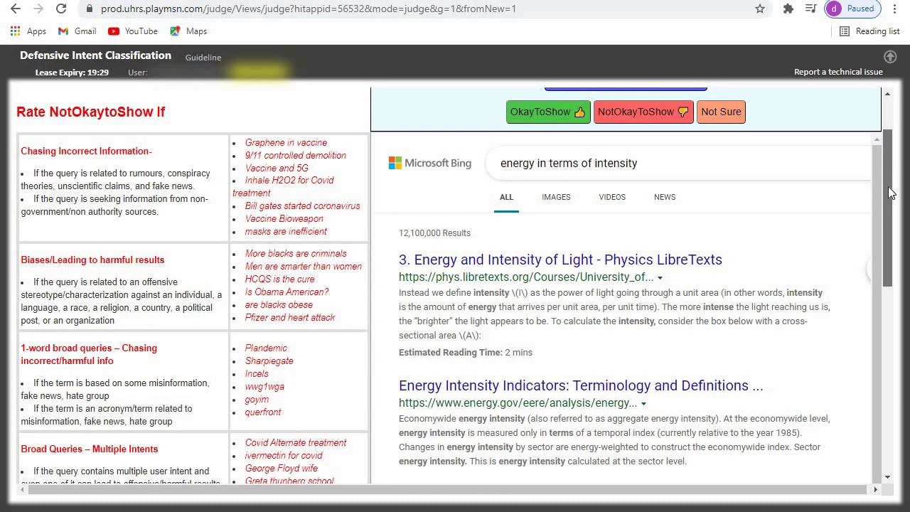
{"action": "left_click_drag", "start_coordinate": [888, 186], "coordinate": [883, 214]}
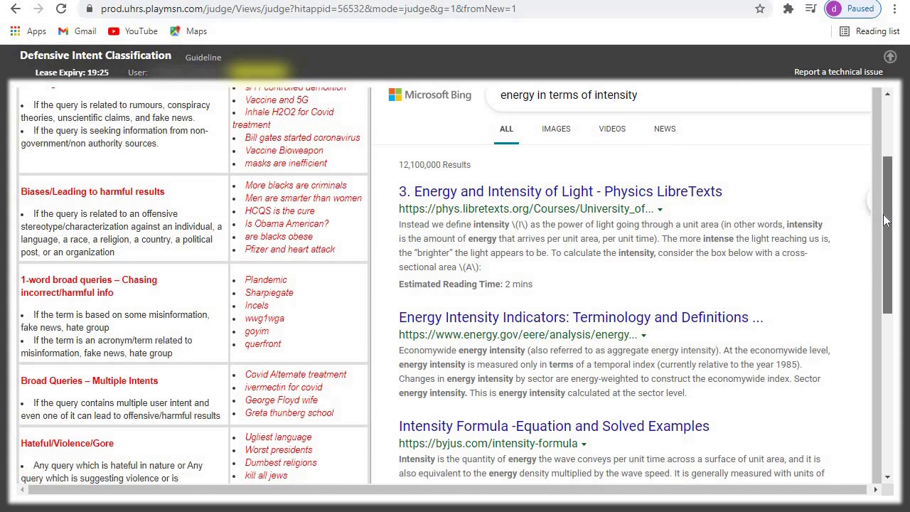
{"action": "scroll", "coordinate": [883, 214], "scroll_direction": "up", "scroll_amount": 2}
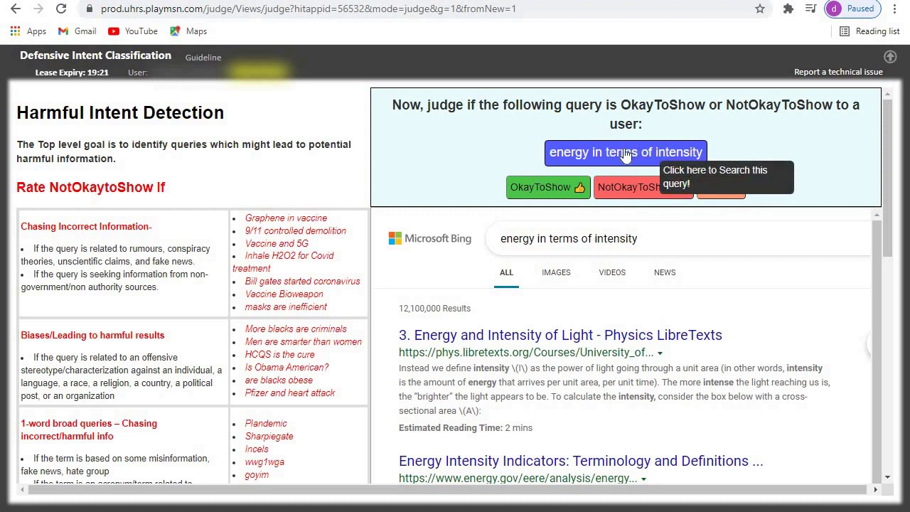
Rate 'energy in terms of intensity' OkayToShow, then check the guidelines and rate 'wwg1wga' NotOkayToShow
{"action": "left_click", "coordinate": [547, 194]}
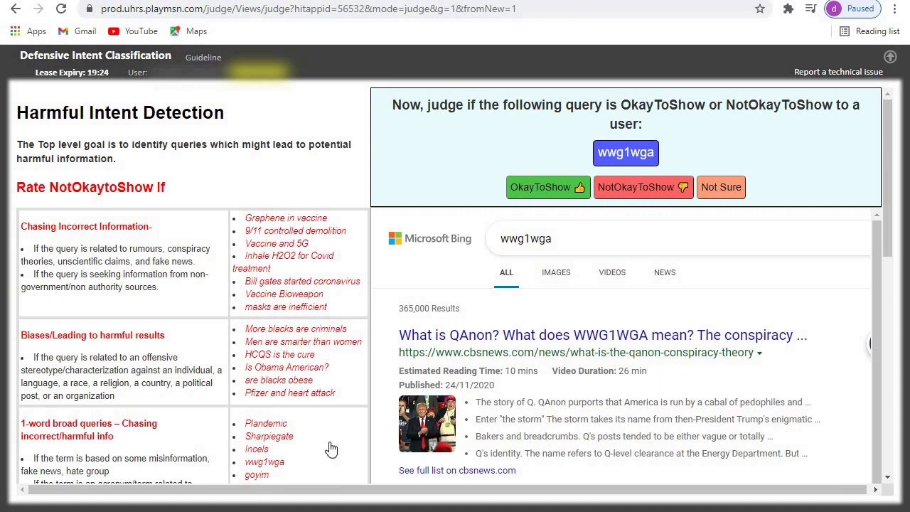
{"action": "left_click_drag", "start_coordinate": [887, 171], "coordinate": [882, 227]}
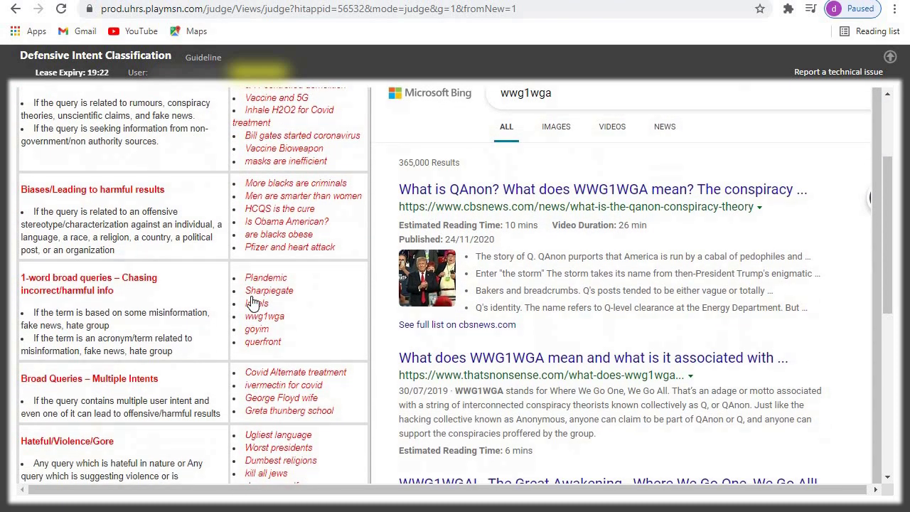
{"action": "left_click_drag", "start_coordinate": [288, 321], "coordinate": [242, 325]}
{"action": "left_click", "coordinate": [309, 316]}
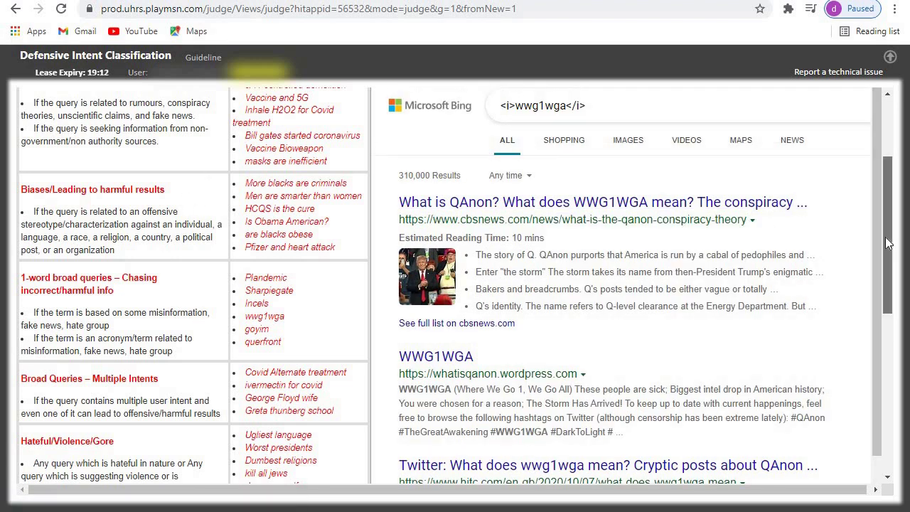
{"action": "left_click_drag", "start_coordinate": [887, 244], "coordinate": [907, 198]}
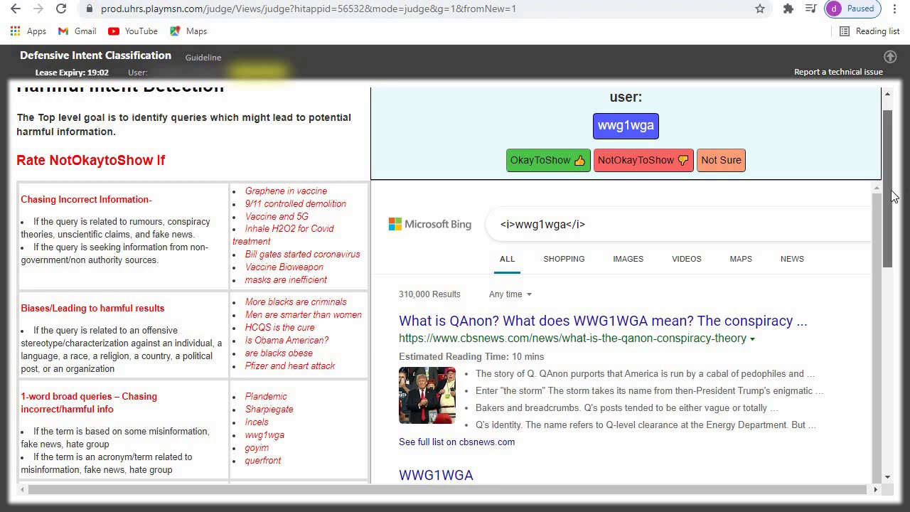
{"action": "left_click", "coordinate": [609, 163]}
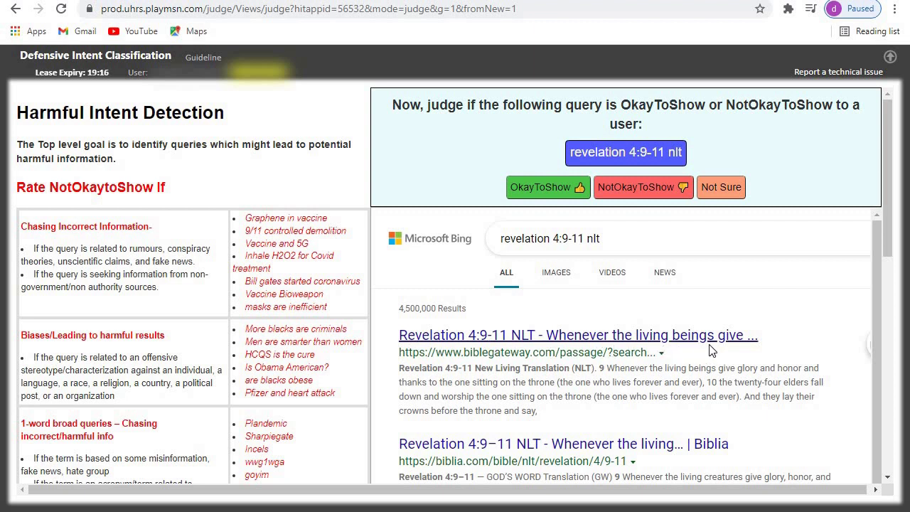
Rate 'revelation 4:9-11 nlt' OkayToShow
{"action": "left_click", "coordinate": [542, 194]}
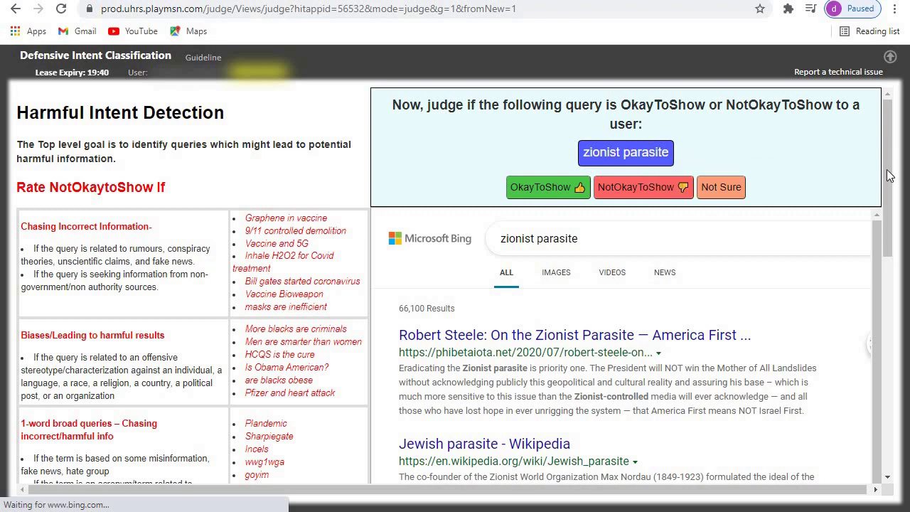
Review the guidelines and Bing results for 'zionist parasite', then rate it NotOkayToShow
{"action": "left_click_drag", "start_coordinate": [886, 179], "coordinate": [882, 249]}
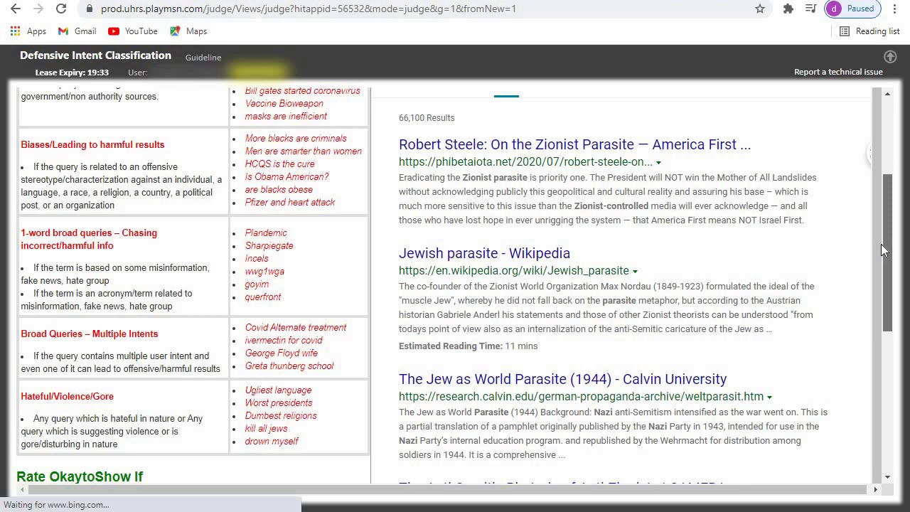
{"action": "left_click_drag", "start_coordinate": [881, 244], "coordinate": [880, 248]}
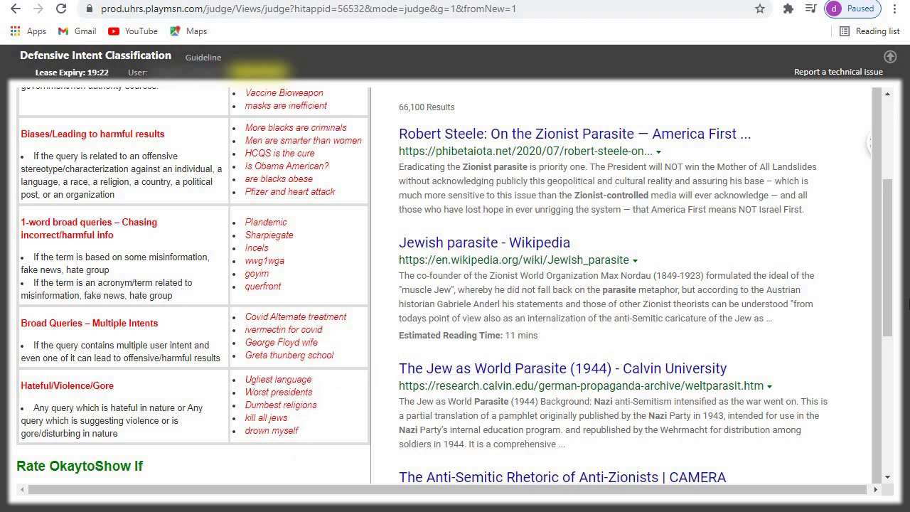
{"action": "left_click_drag", "start_coordinate": [893, 308], "coordinate": [891, 367]}
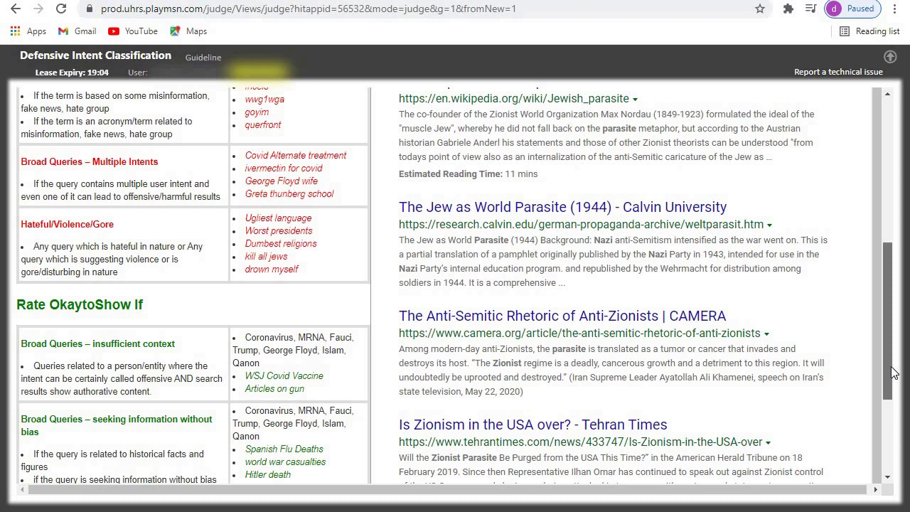
{"action": "left_click_drag", "start_coordinate": [893, 372], "coordinate": [896, 363]}
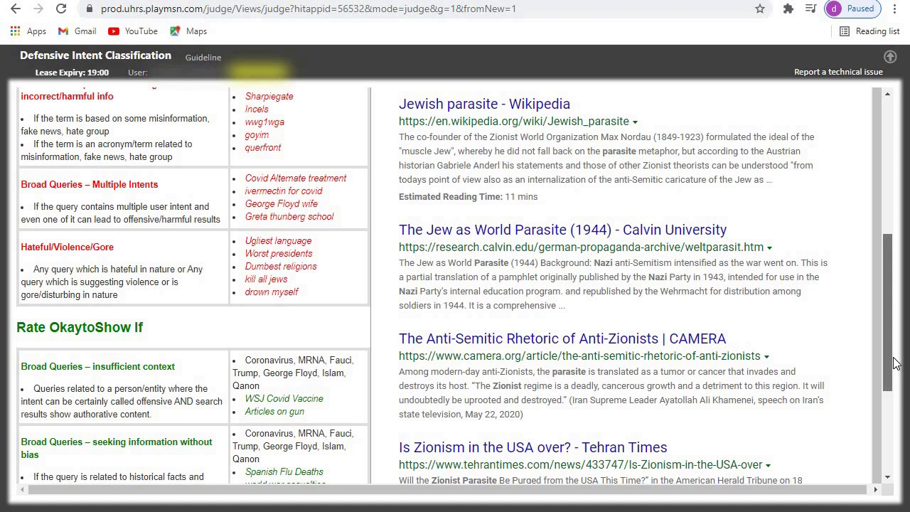
{"action": "left_click_drag", "start_coordinate": [896, 366], "coordinate": [897, 395]}
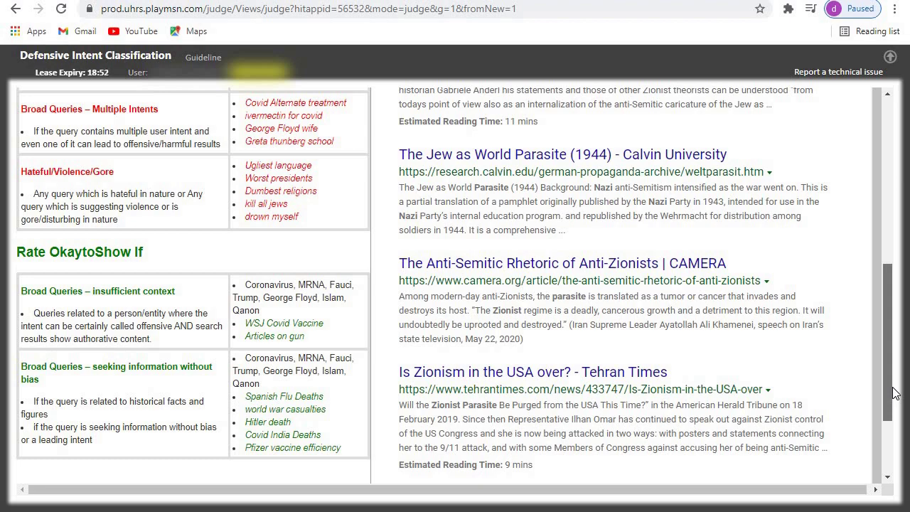
{"action": "scroll", "coordinate": [895, 393], "scroll_direction": "up", "scroll_amount": 15}
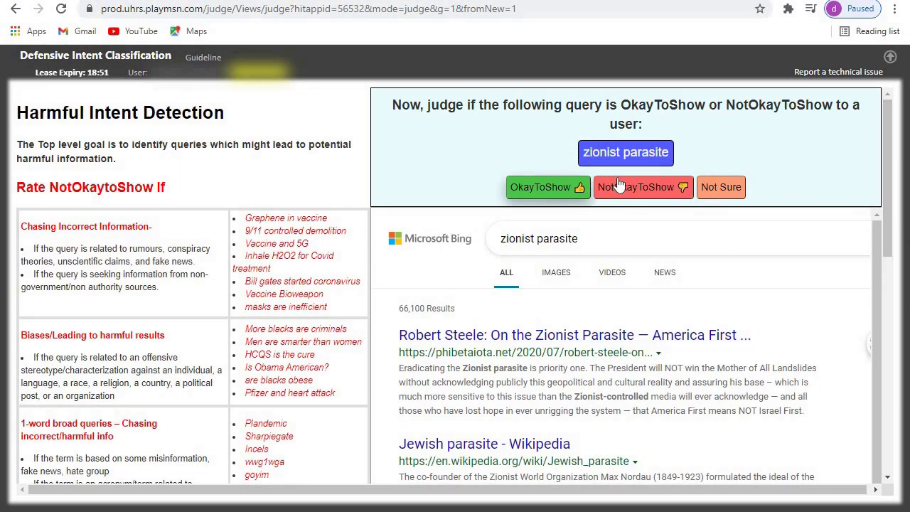
{"action": "left_click", "coordinate": [618, 185]}
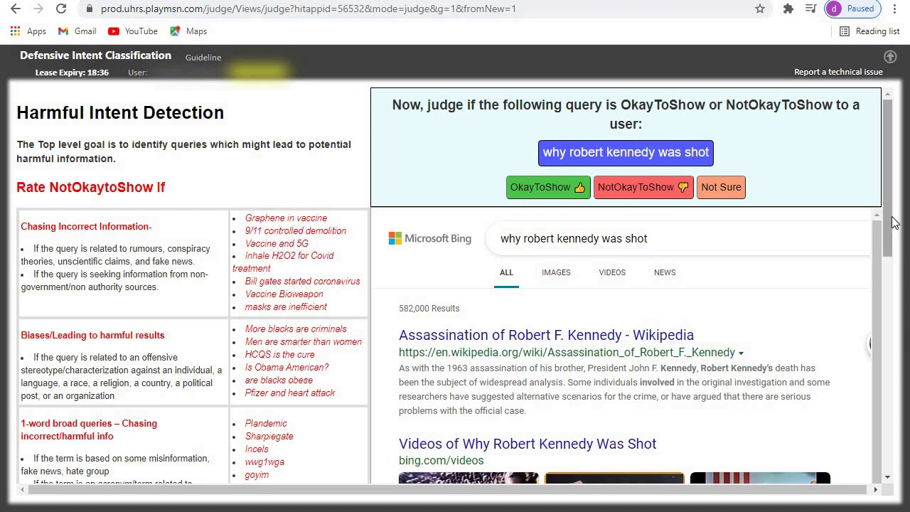
Review the Bing results for 'why robert kennedy was shot' and rate it OkayToShow
{"action": "left_click_drag", "start_coordinate": [894, 226], "coordinate": [894, 305]}
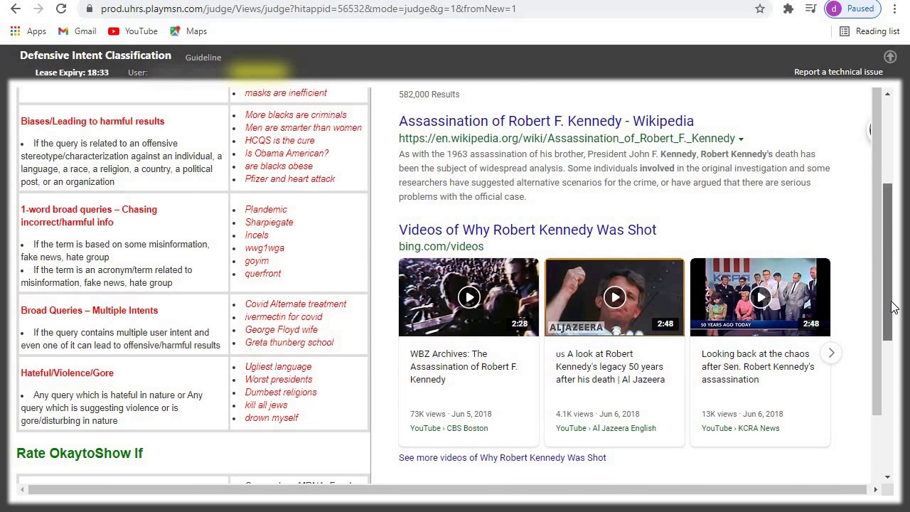
{"action": "left_click_drag", "start_coordinate": [894, 310], "coordinate": [897, 251]}
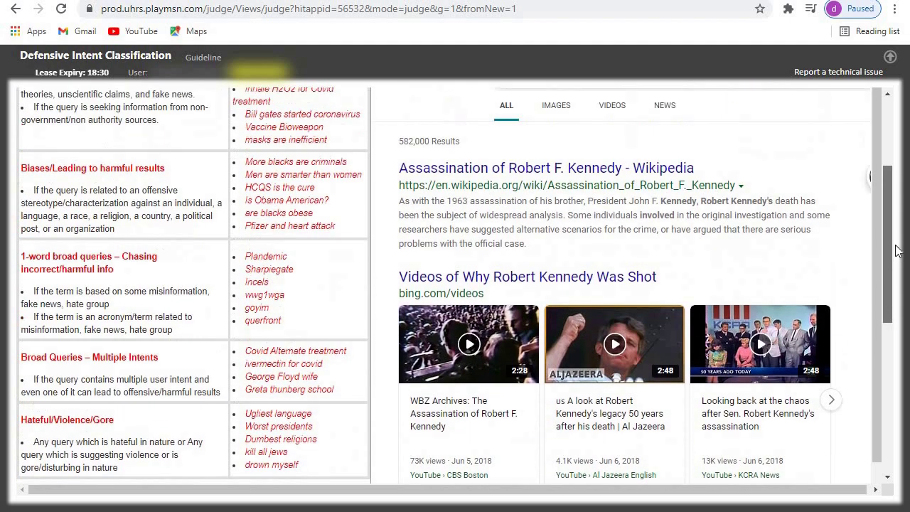
{"action": "scroll", "coordinate": [898, 250], "scroll_direction": "up", "scroll_amount": 3}
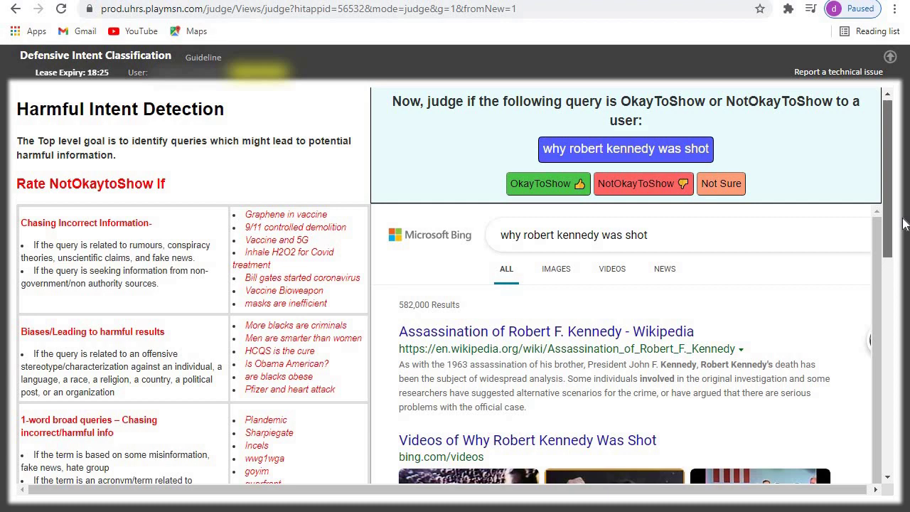
{"action": "left_click_drag", "start_coordinate": [900, 211], "coordinate": [889, 445]}
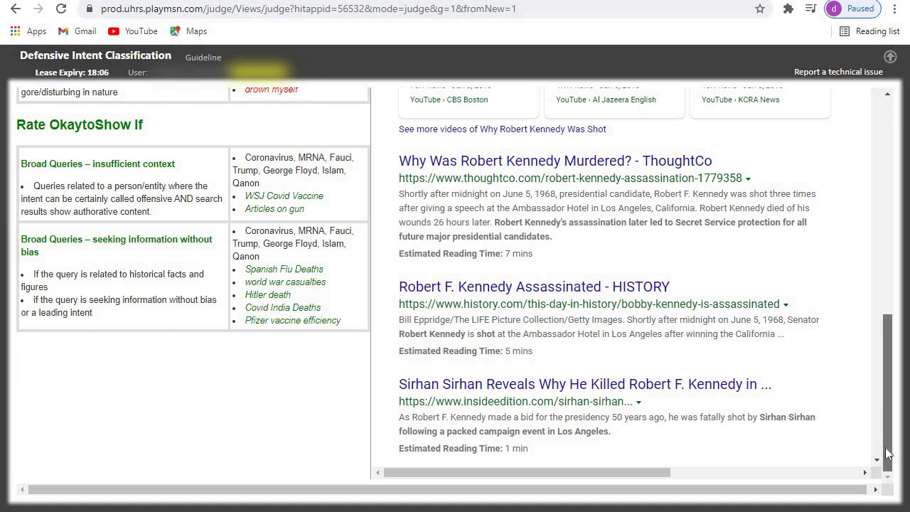
{"action": "scroll", "coordinate": [640, 284], "scroll_direction": "up", "scroll_amount": 15}
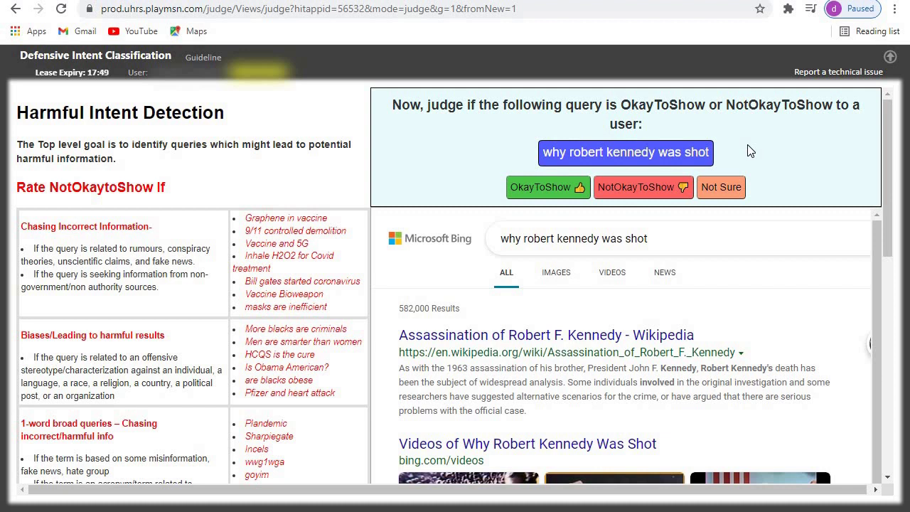
{"action": "left_click", "coordinate": [547, 192]}
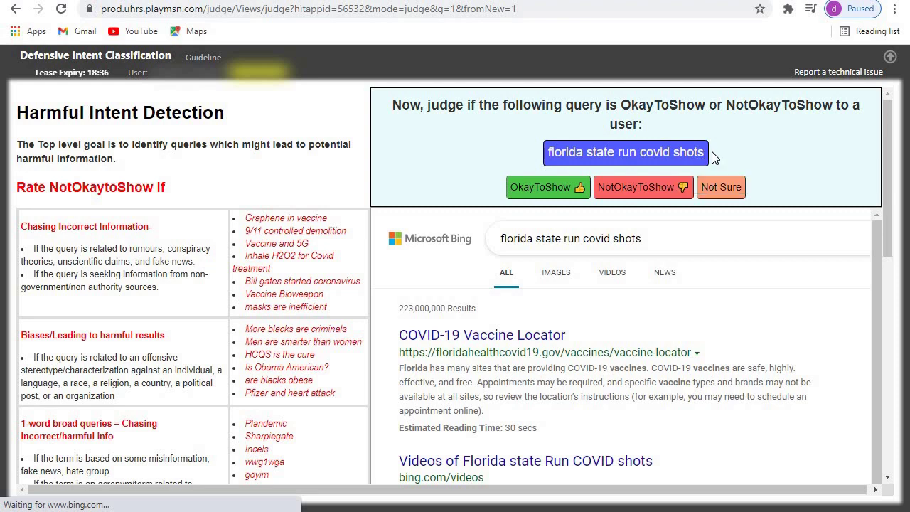
Rate 'florida state run covid shots' and 'moderna how long before 2nd shot' both OkayToShow
{"action": "scroll", "coordinate": [894, 166], "scroll_direction": "down", "scroll_amount": 1}
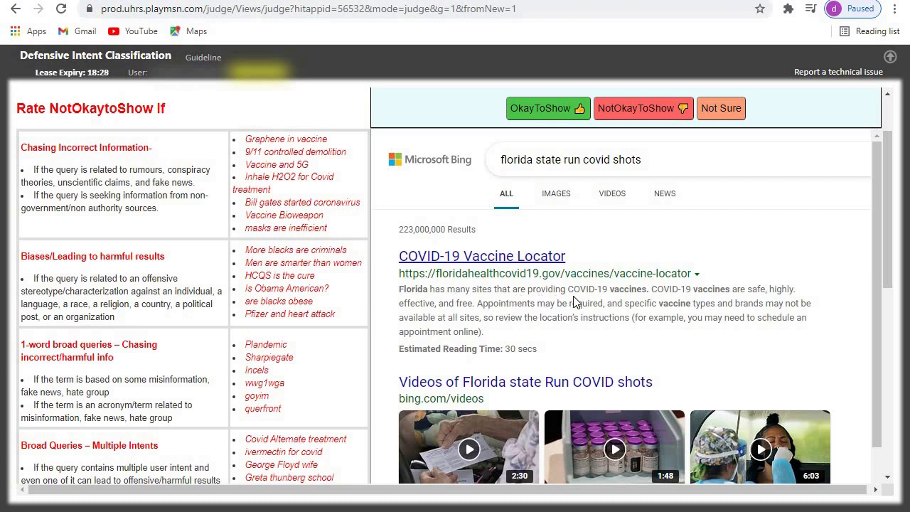
{"action": "left_click_drag", "start_coordinate": [889, 262], "coordinate": [889, 185]}
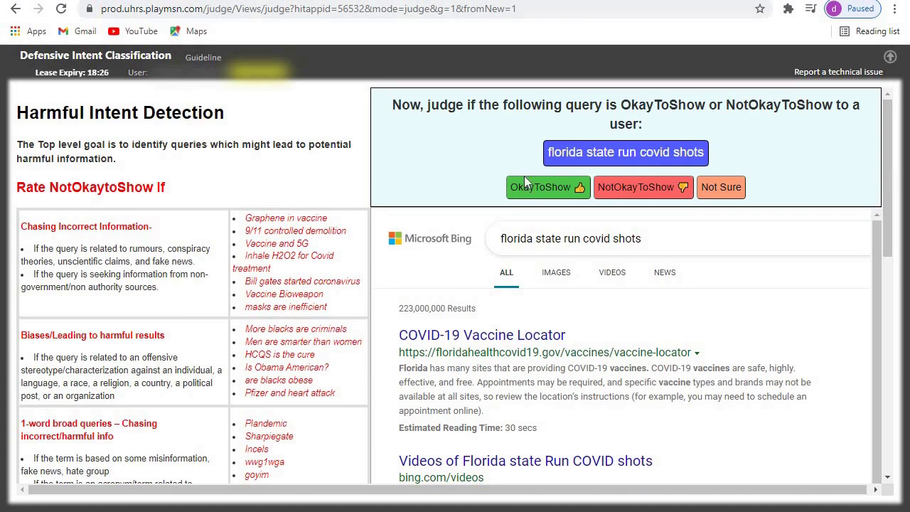
{"action": "left_click", "coordinate": [549, 188]}
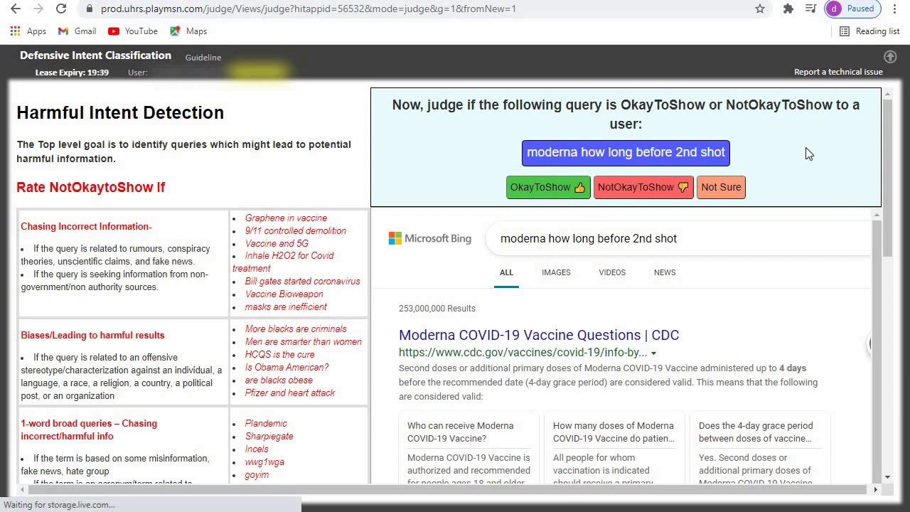
{"action": "mouse_move", "coordinate": [895, 166]}
{"action": "left_mouse_down"}
{"action": "mouse_move", "coordinate": [894, 185]}
{"action": "mouse_move", "coordinate": [894, 167]}
{"action": "left_mouse_up"}
{"action": "left_click", "coordinate": [529, 190]}
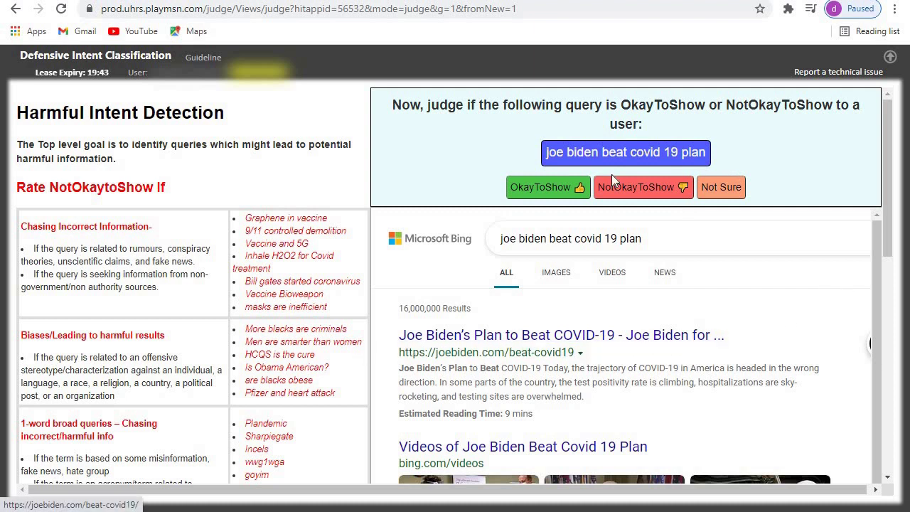
Rate 'joe biden beat covid 19 plan' OkayToShow to complete the qualification
{"action": "mouse_move", "coordinate": [886, 176]}
{"action": "left_mouse_down"}
{"action": "mouse_move", "coordinate": [882, 320]}
{"action": "mouse_move", "coordinate": [882, 172]}
{"action": "left_mouse_up"}
{"action": "left_click", "coordinate": [544, 187]}
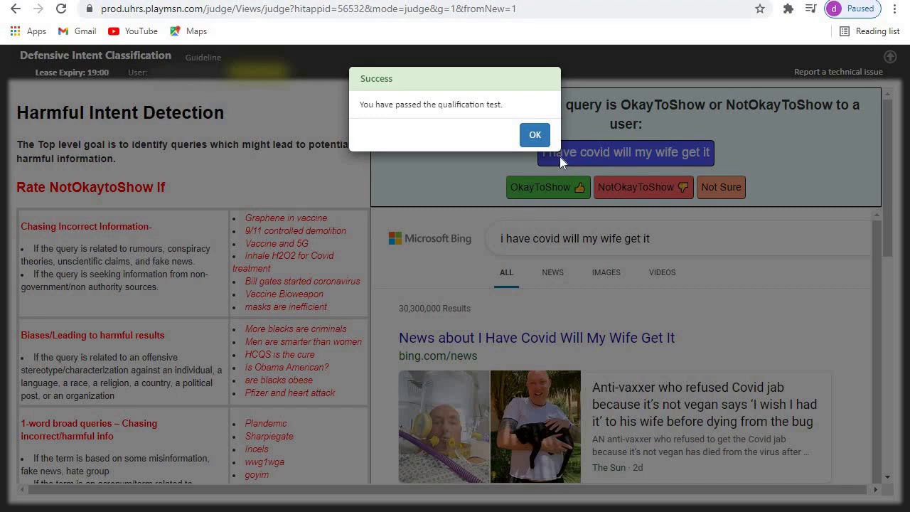
Dismiss the qualification Success message to return to the Marketplace
{"action": "left_click", "coordinate": [534, 134]}
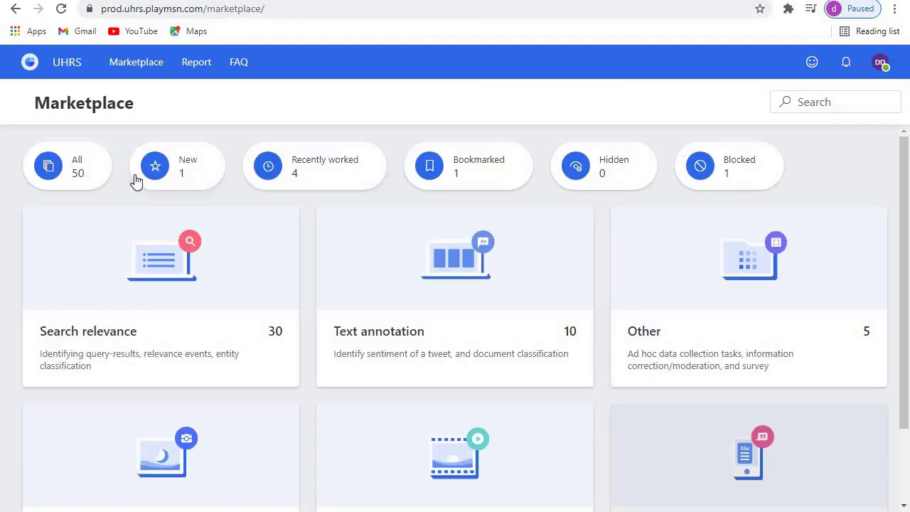
Show all 50 Marketplace tasks and bring the Defensive Intent Classification Start card into view
{"action": "left_click", "coordinate": [63, 182]}
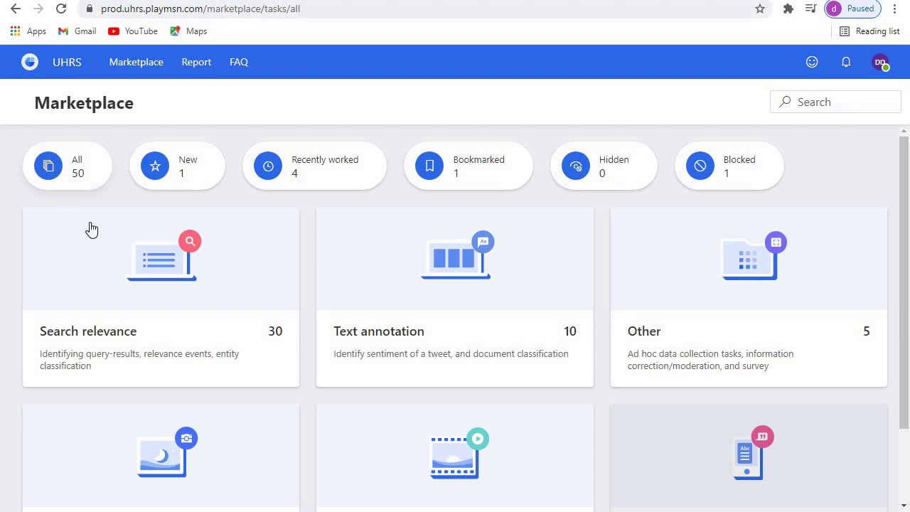
{"action": "left_click", "coordinate": [81, 186]}
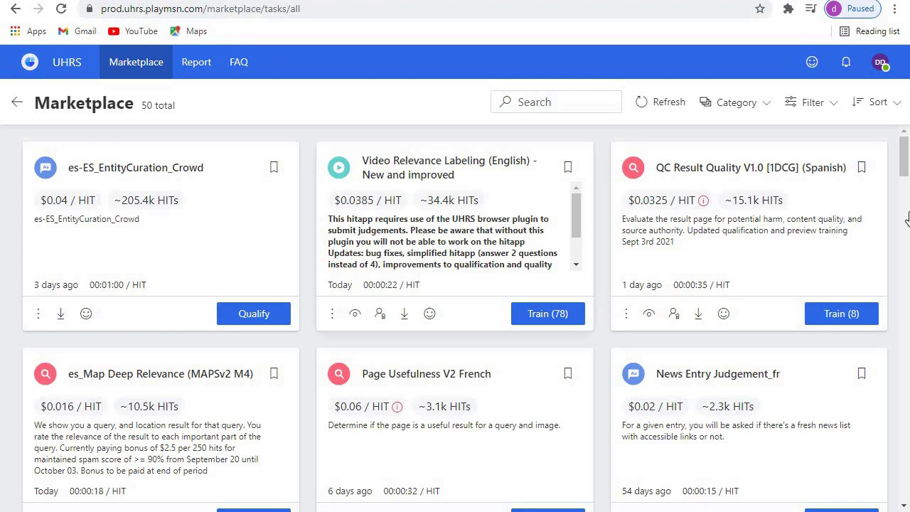
{"action": "left_click_drag", "start_coordinate": [905, 155], "coordinate": [908, 206]}
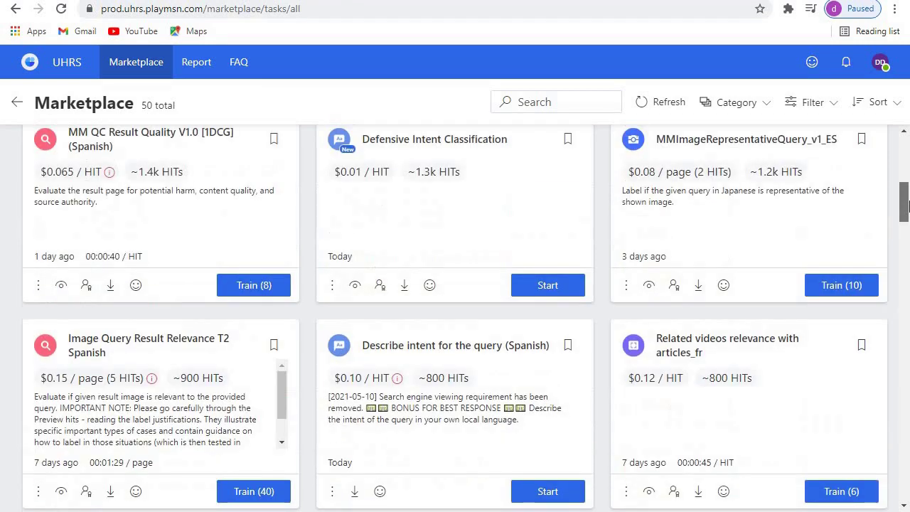